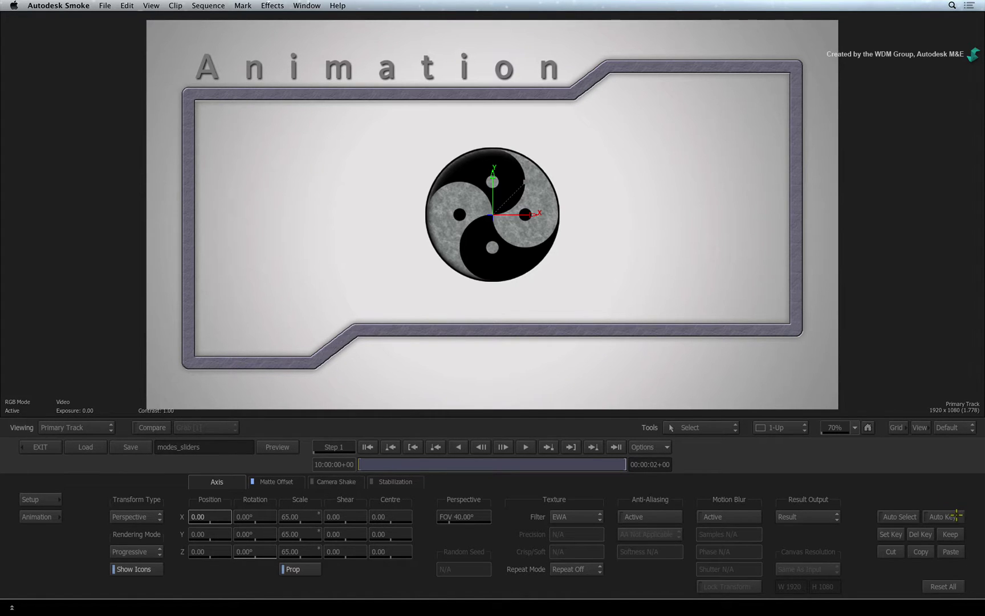
- Toggle the Auto Key button in the Animation controls
{"action": "left_click", "coordinate": [955, 516]}
- Turn off Auto Key, try Position X values, scrub, then reset the Position X channel to 0
{"action": "left_click", "coordinate": [956, 517]}
{"action": "mouse_move", "coordinate": [218, 516]}
{"action": "left_mouse_down"}
{"action": "mouse_move", "coordinate": [175, 516]}
{"action": "mouse_move", "coordinate": [204, 518]}
{"action": "left_mouse_up"}
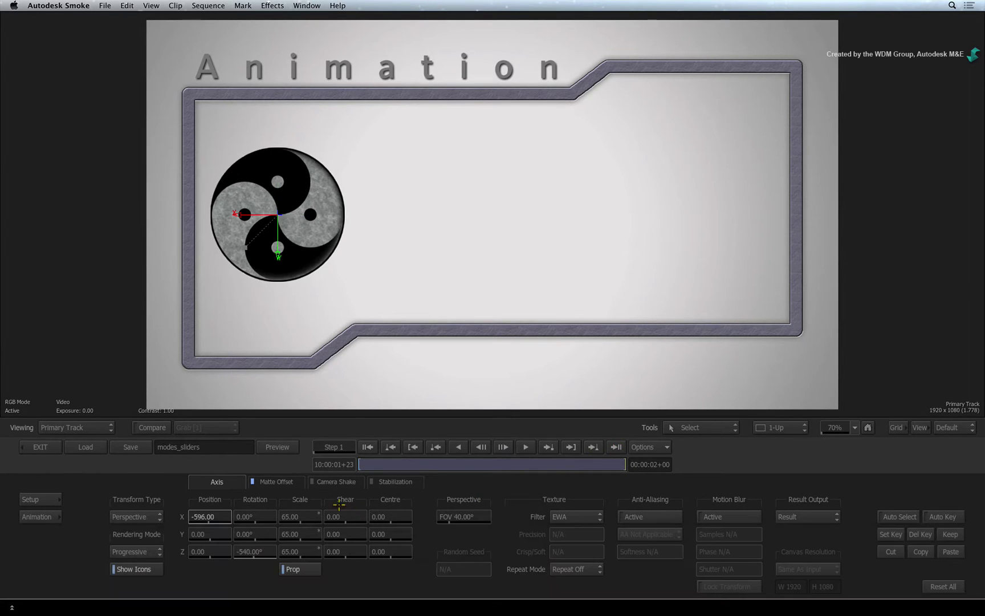
{"action": "left_click_drag", "start_coordinate": [236, 523], "coordinate": [262, 514]}
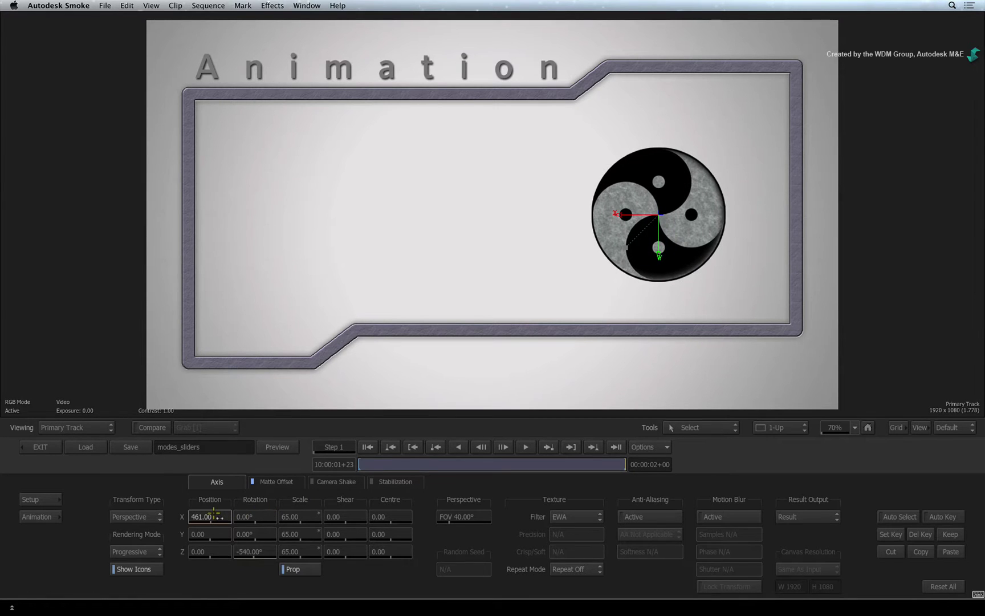
{"action": "mouse_move", "coordinate": [621, 469]}
{"action": "left_mouse_down"}
{"action": "mouse_move", "coordinate": [442, 476]}
{"action": "mouse_move", "coordinate": [362, 466]}
{"action": "left_mouse_up"}
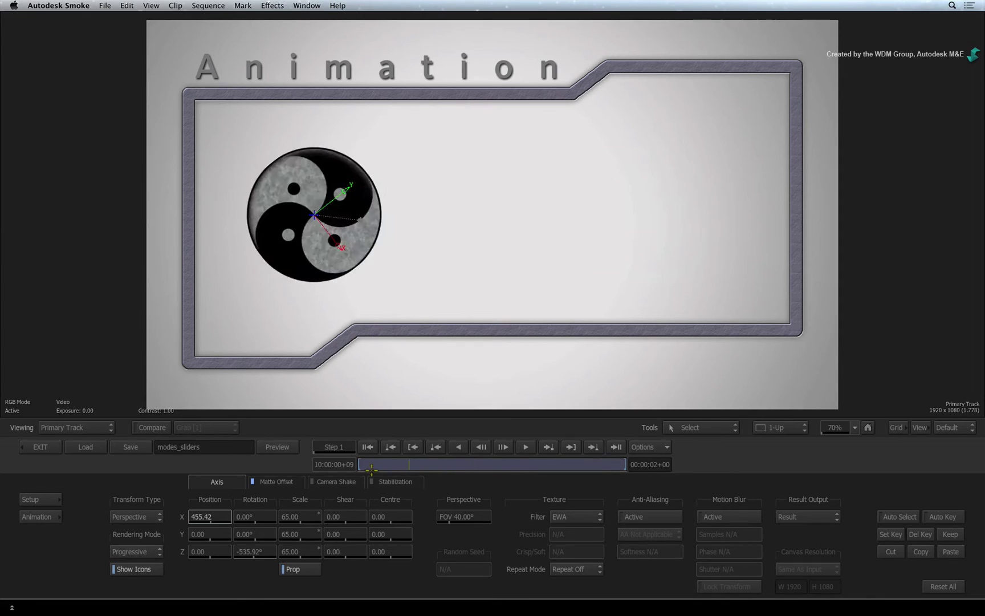
{"action": "right_click", "coordinate": [222, 517]}
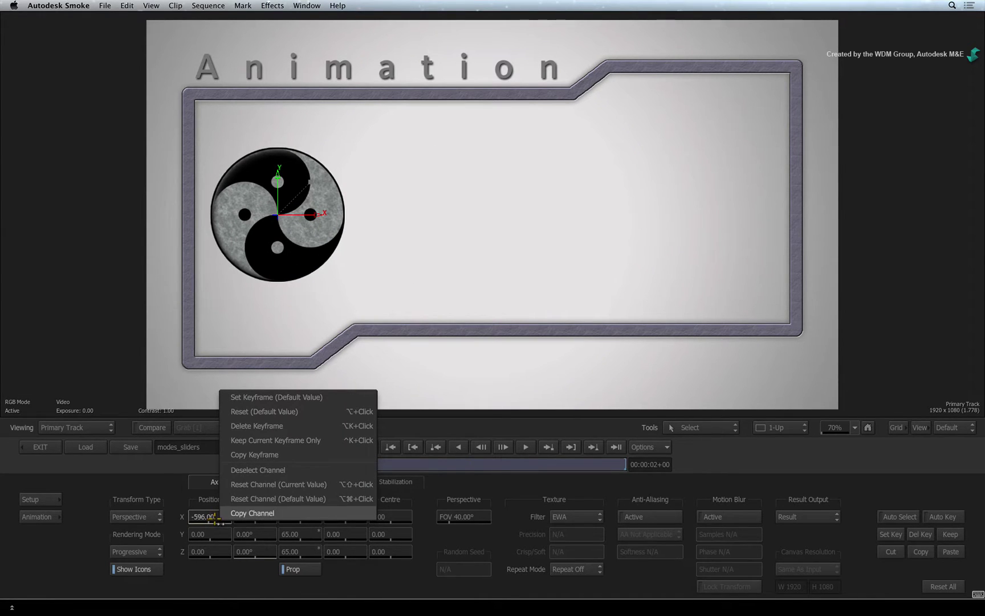
{"action": "left_click", "coordinate": [222, 498]}
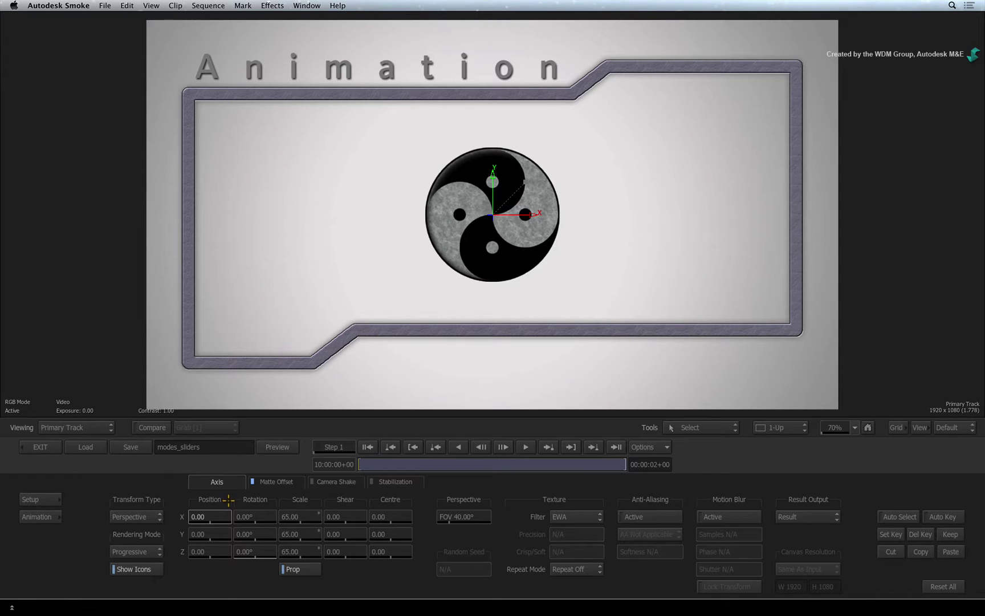
- Try several Position X values, then enter 500 in the Calculator
{"action": "mouse_move", "coordinate": [210, 515]}
{"action": "left_mouse_down"}
{"action": "mouse_move", "coordinate": [187, 512]}
{"action": "mouse_move", "coordinate": [207, 504]}
{"action": "mouse_move", "coordinate": [210, 487]}
{"action": "left_mouse_up"}
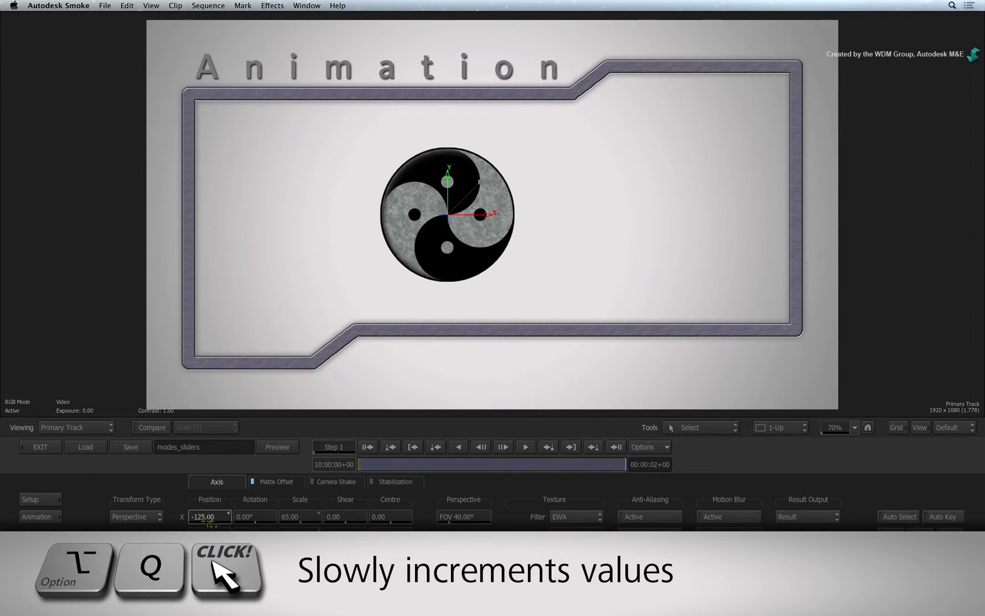
{"action": "mouse_move", "coordinate": [211, 516]}
{"action": "left_mouse_down"}
{"action": "mouse_move", "coordinate": [274, 497]}
{"action": "mouse_move", "coordinate": [201, 508]}
{"action": "left_mouse_up"}
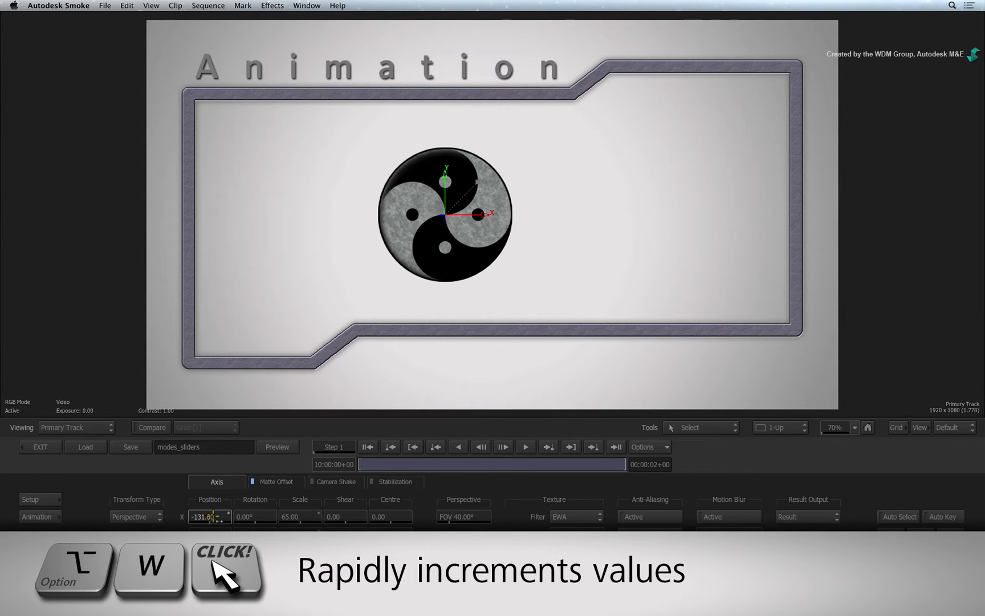
{"action": "mouse_move", "coordinate": [213, 515]}
{"action": "left_mouse_down"}
{"action": "mouse_move", "coordinate": [226, 516]}
{"action": "mouse_move", "coordinate": [207, 522]}
{"action": "mouse_move", "coordinate": [200, 545]}
{"action": "left_mouse_up"}
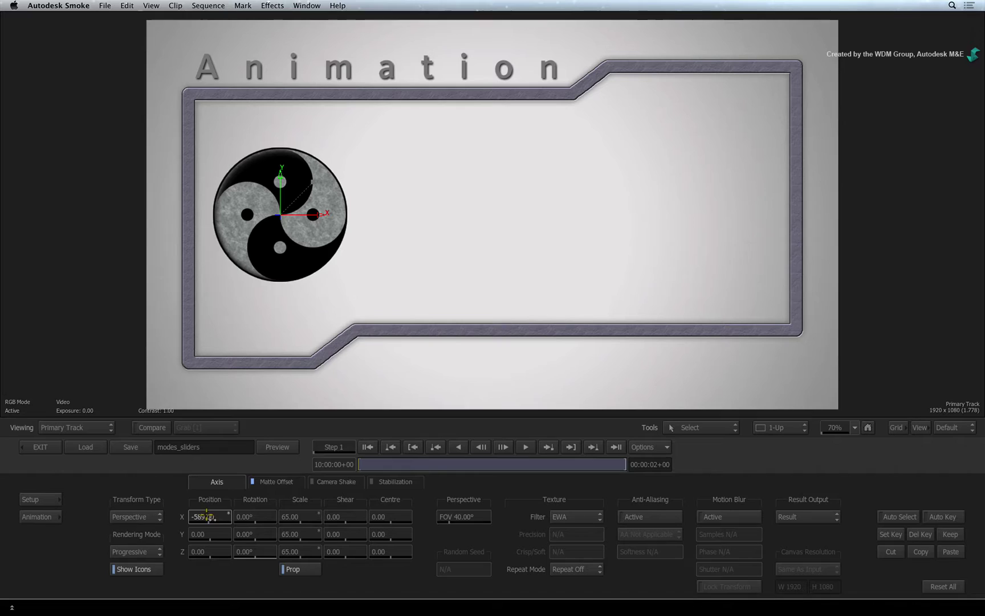
{"action": "left_click", "coordinate": [214, 516]}
{"action": "type", "text": "500"}
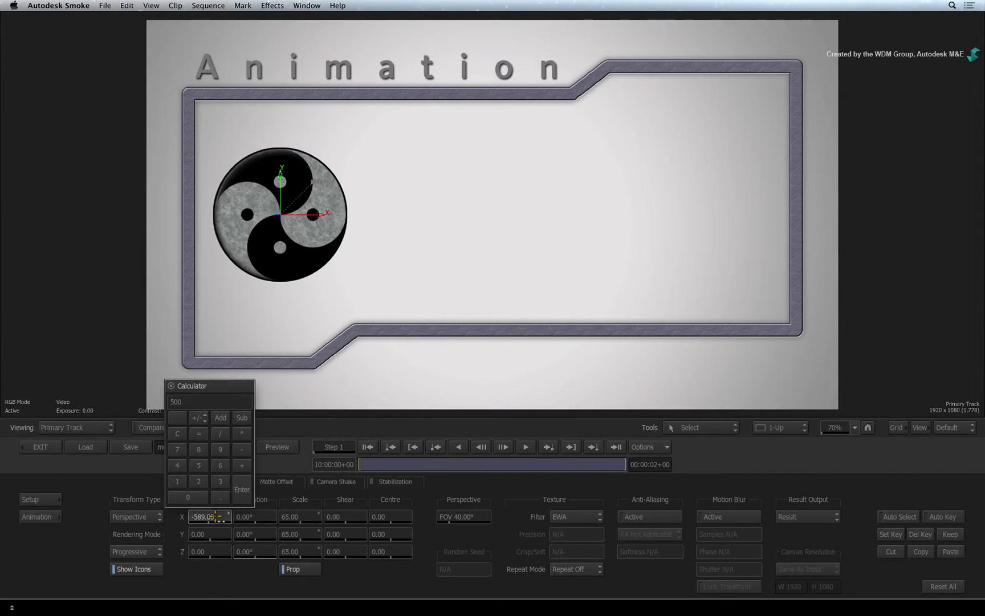
{"action": "key", "text": "Return"}
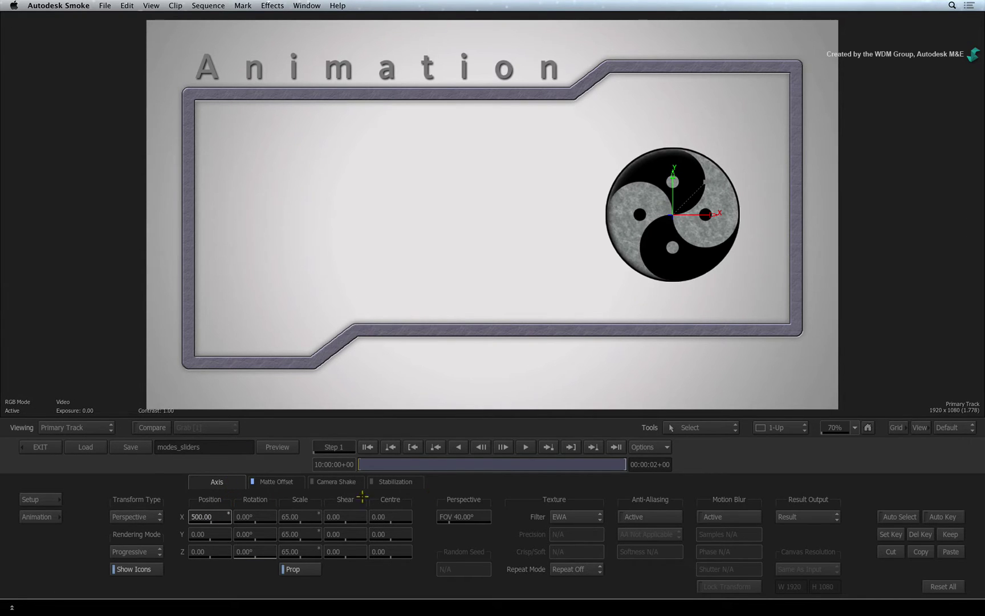
- Key Position X at -556 on the first frame and 605 at a later frame, then preview
{"action": "left_click", "coordinate": [947, 516]}
{"action": "left_click_drag", "start_coordinate": [216, 518], "coordinate": [158, 518]}
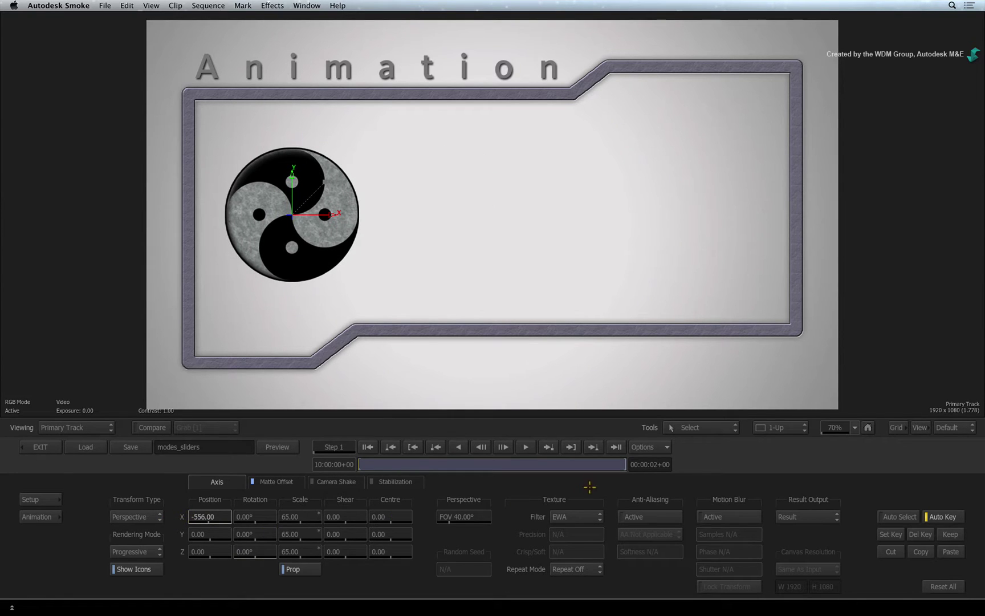
{"action": "left_click", "coordinate": [617, 447]}
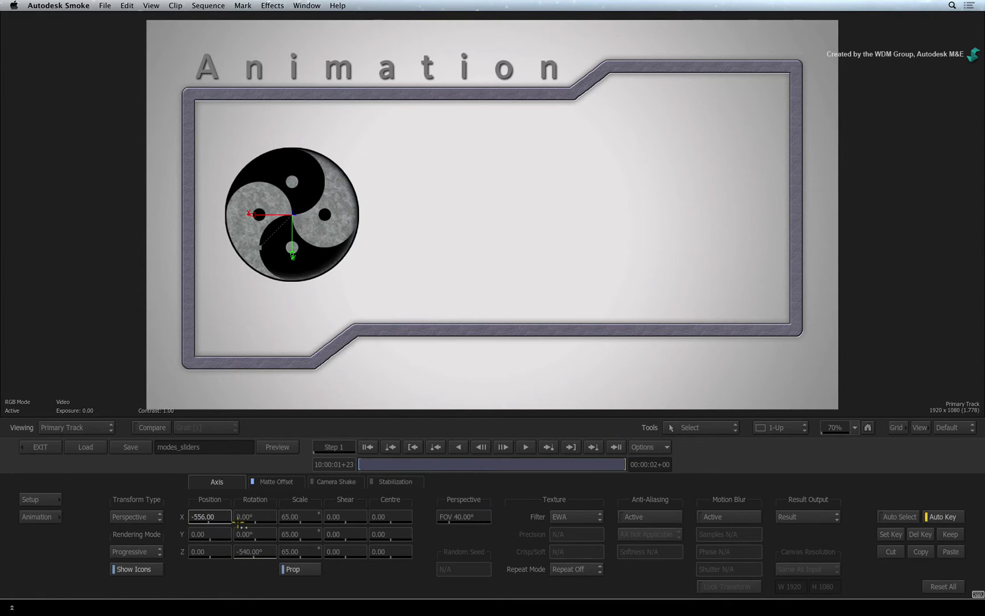
{"action": "type", "text": "91"}
{"action": "key", "text": "Return"}
{"action": "left_click_drag", "start_coordinate": [240, 515], "coordinate": [262, 517]}
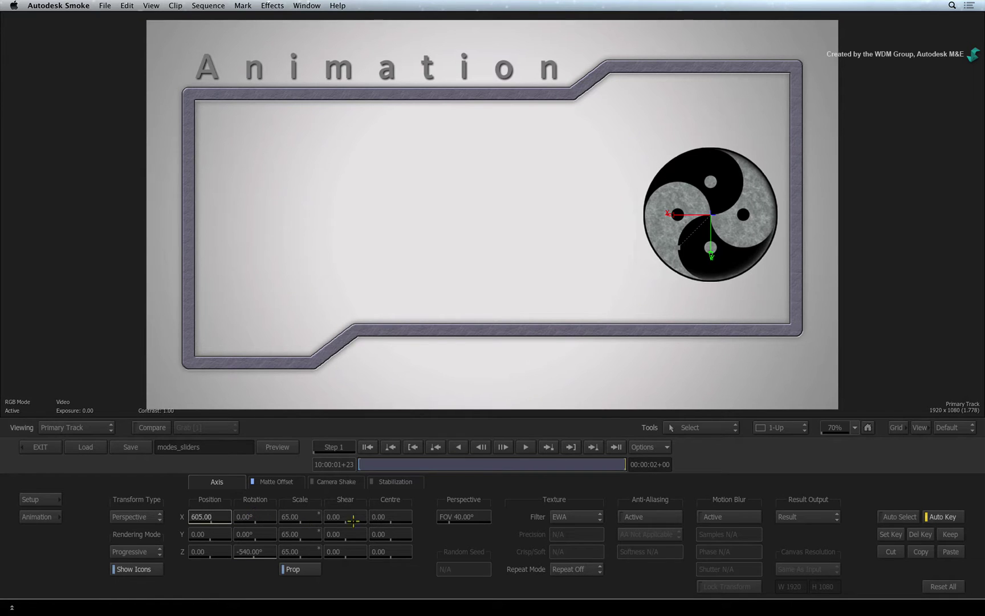
{"action": "mouse_move", "coordinate": [604, 470]}
{"action": "left_mouse_down"}
{"action": "mouse_move", "coordinate": [366, 466]}
{"action": "mouse_move", "coordinate": [616, 460]}
{"action": "mouse_move", "coordinate": [450, 463]}
{"action": "mouse_move", "coordinate": [600, 457]}
{"action": "mouse_move", "coordinate": [316, 486]}
{"action": "left_mouse_up"}
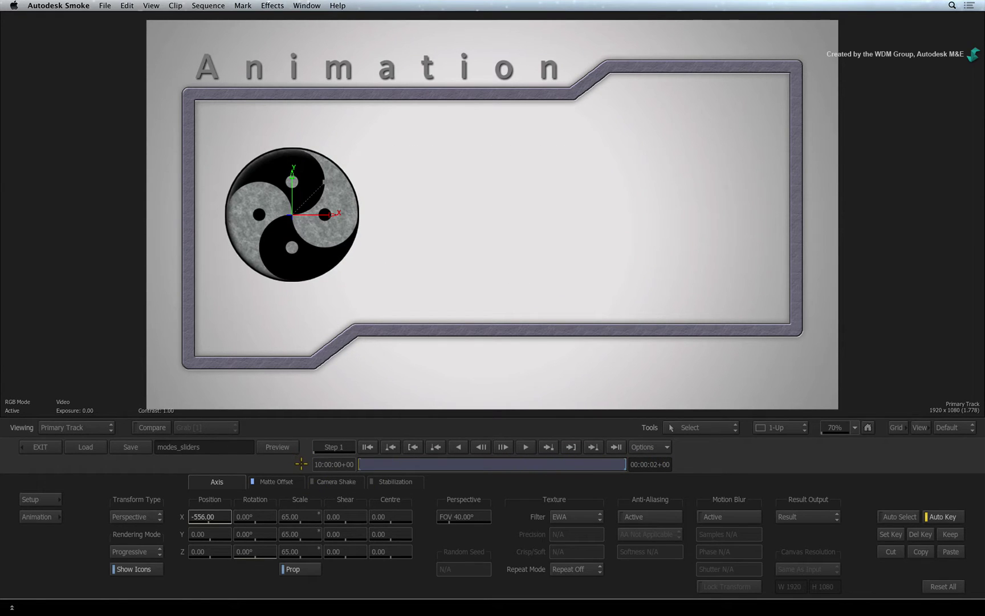
- With Auto Key off, try dragging Position X, then undo the change
{"action": "left_click", "coordinate": [952, 519]}
{"action": "left_click_drag", "start_coordinate": [208, 517], "coordinate": [452, 528]}
{"action": "left_click_drag", "start_coordinate": [208, 516], "coordinate": [193, 517]}
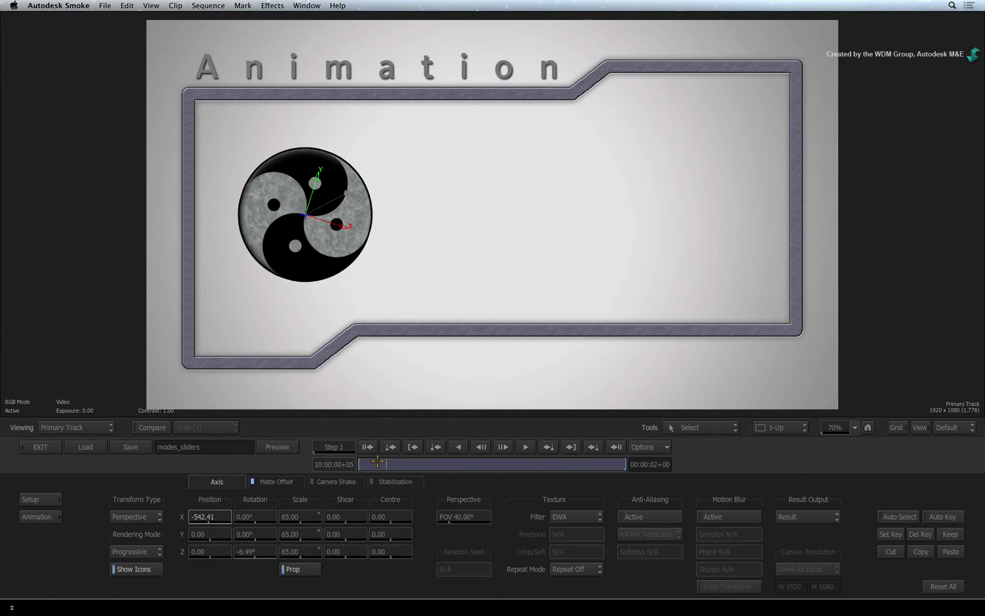
{"action": "key", "text": "ctrl+z"}
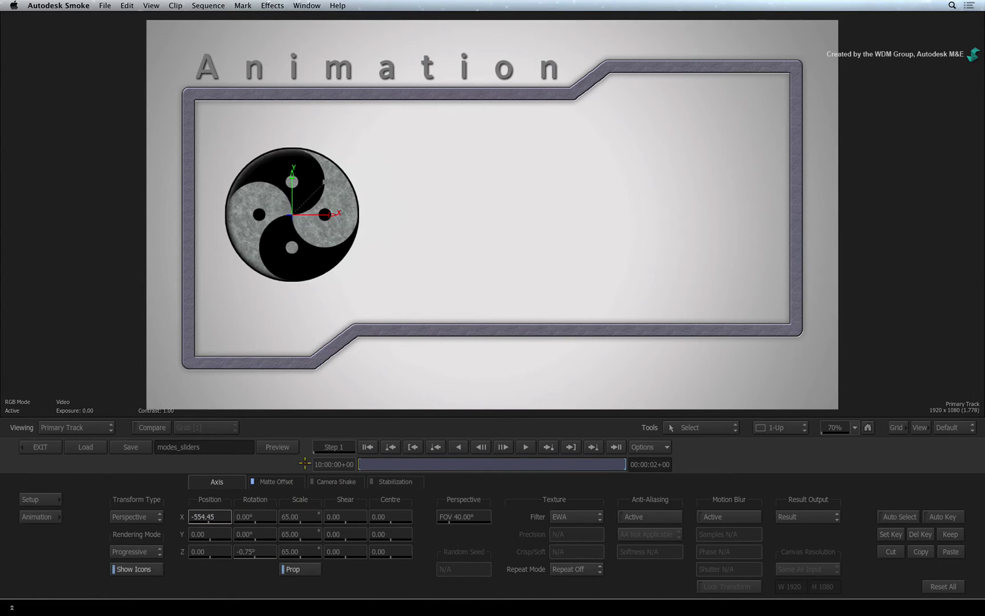
- Toggle Auto Key while dragging Position X to -431, then play the animation
{"action": "left_click", "coordinate": [941, 517]}
{"action": "mouse_move", "coordinate": [212, 514]}
{"action": "left_mouse_down"}
{"action": "mouse_move", "coordinate": [228, 510]}
{"action": "mouse_move", "coordinate": [201, 510]}
{"action": "left_mouse_up"}
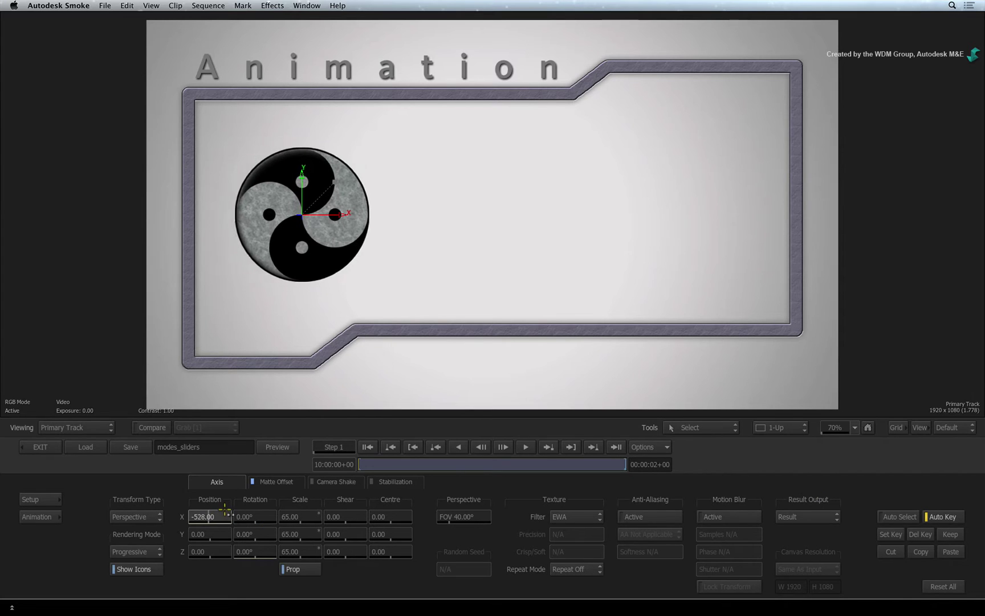
{"action": "left_click", "coordinate": [938, 515]}
{"action": "left_click_drag", "start_coordinate": [205, 515], "coordinate": [270, 509]}
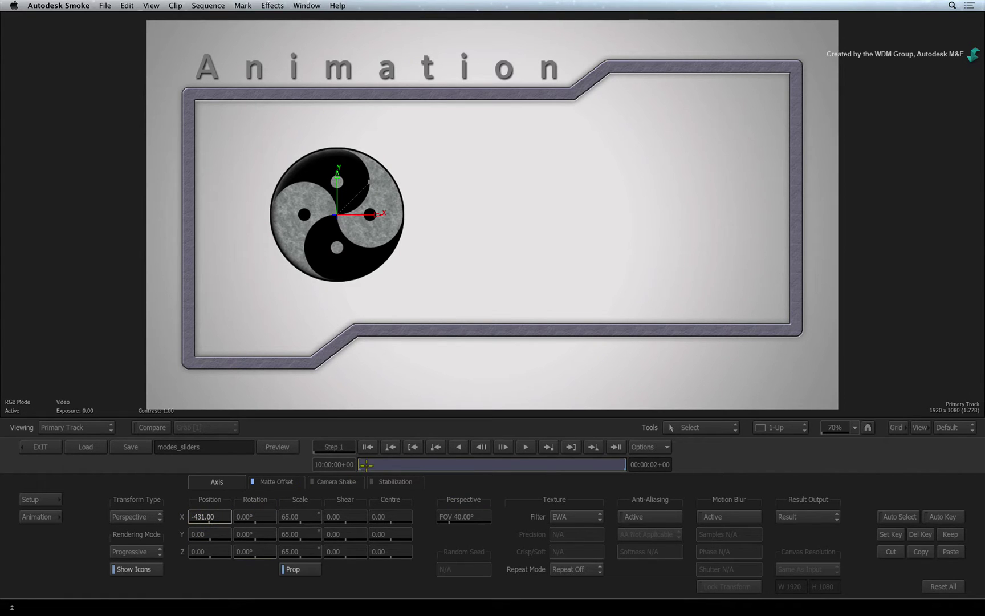
{"action": "key", "text": "space"}
- With Auto Key on, reset Position X to its current value -431, preview, and return to frame one
{"action": "left_click", "coordinate": [959, 515]}
{"action": "right_click", "coordinate": [217, 515]}
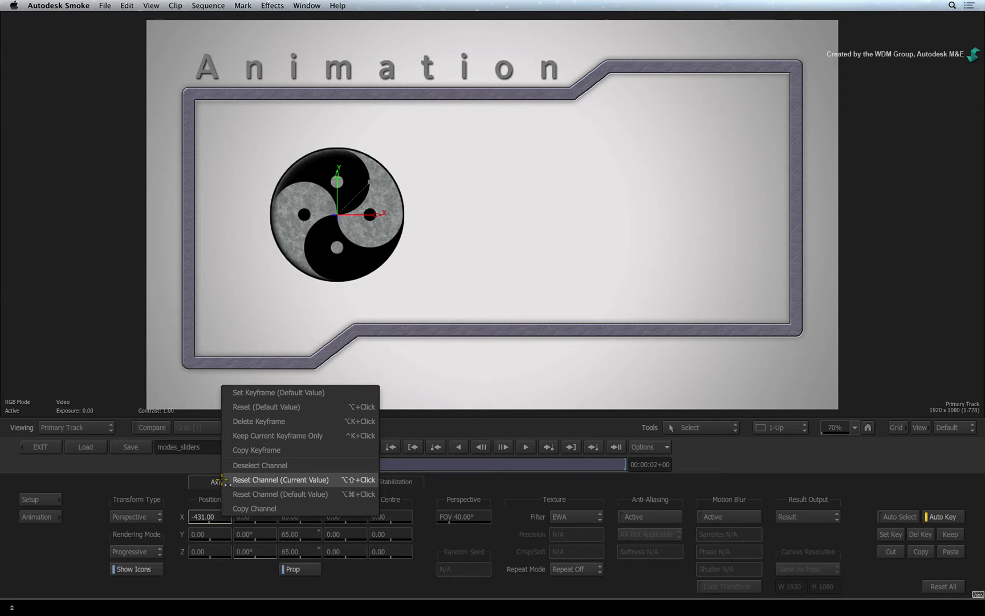
{"action": "left_click", "coordinate": [223, 480]}
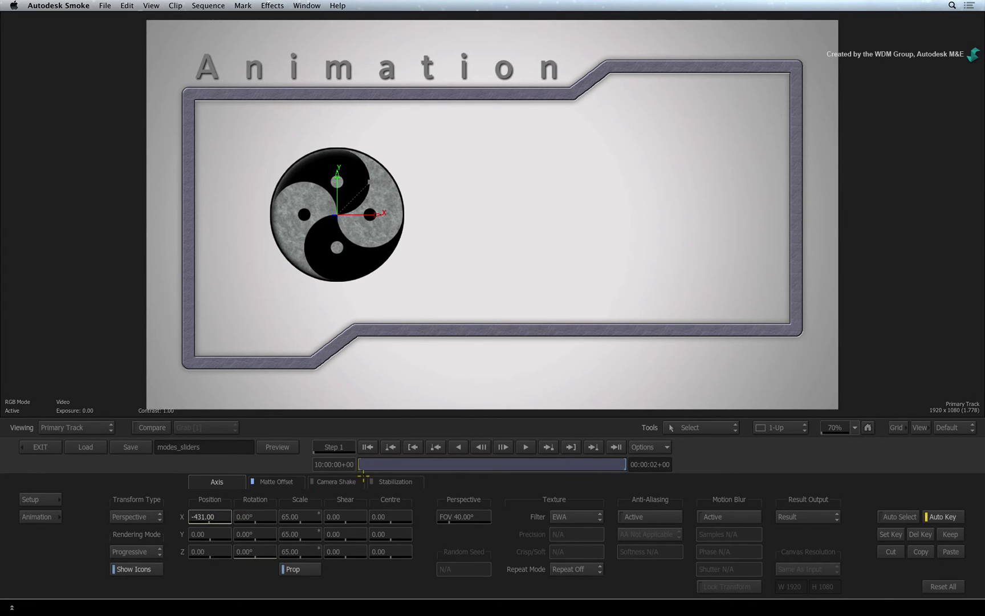
{"action": "key", "text": "space"}
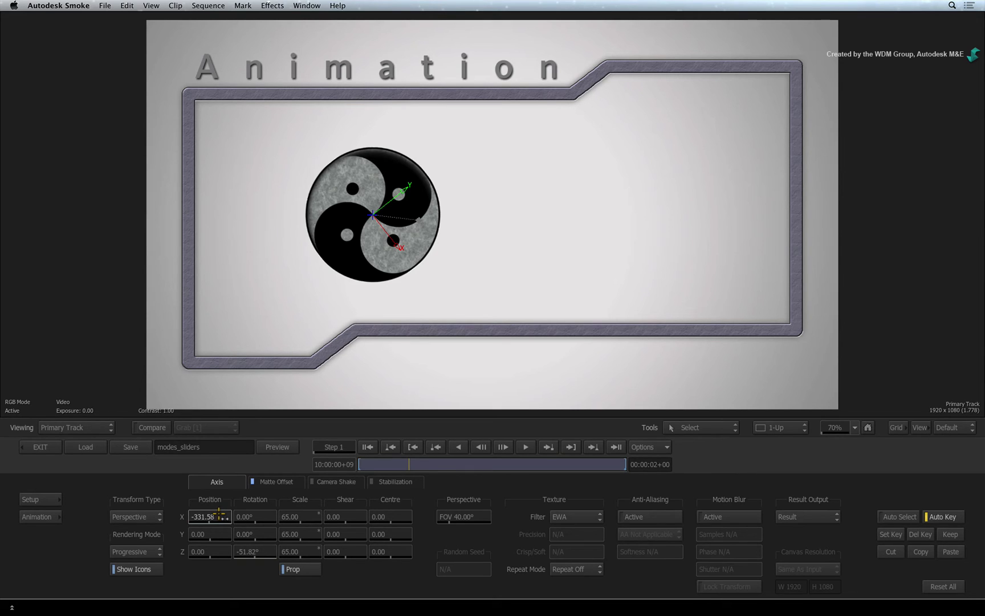
{"action": "left_click", "coordinate": [368, 447]}
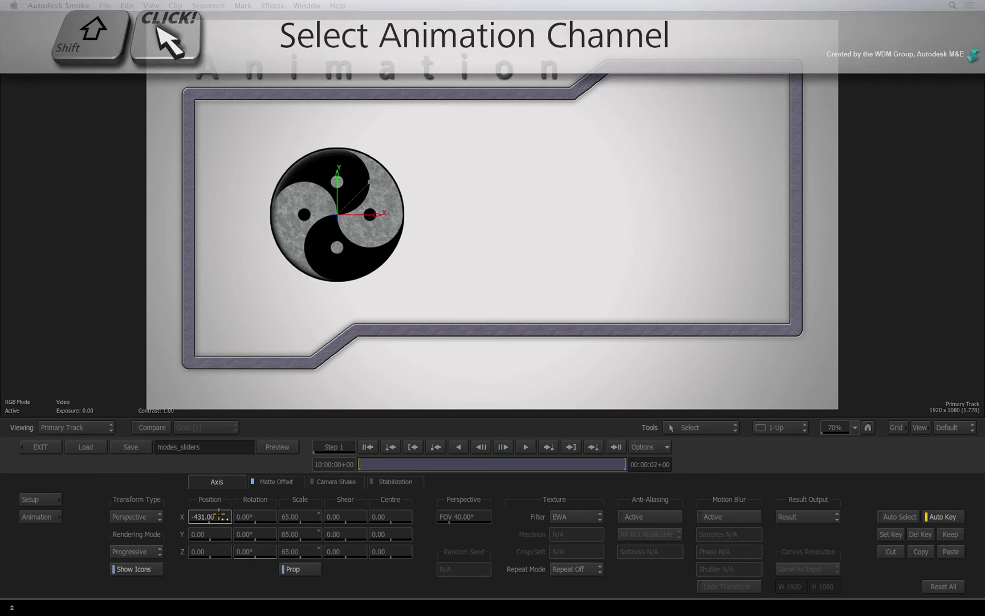
- Select the Z rotation channel and step between its keyframes in the time bar
{"action": "left_click", "coordinate": [251, 513], "text": "shift"}
{"action": "left_click", "coordinate": [260, 550], "text": "shift"}
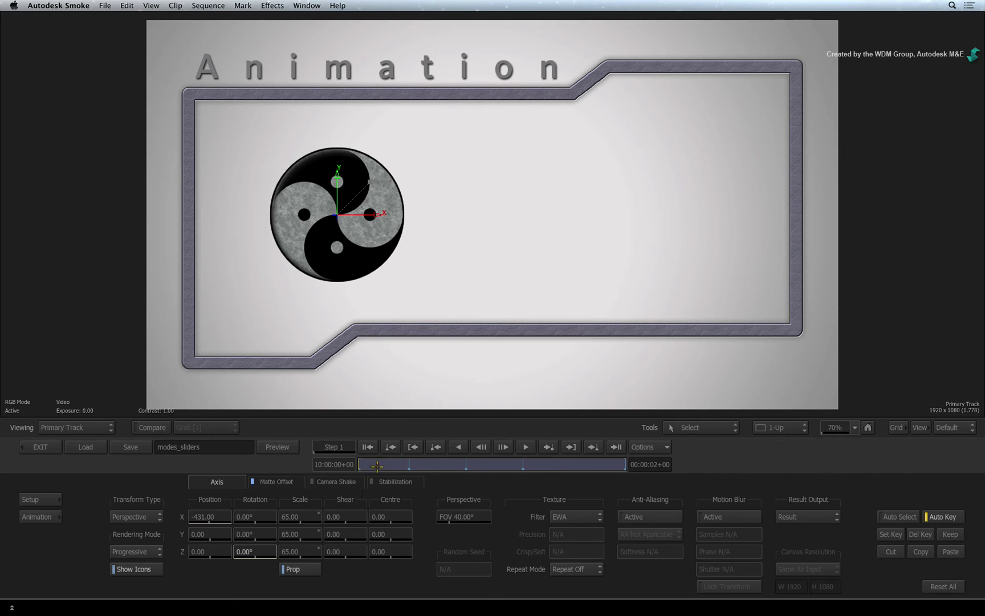
{"action": "mouse_move", "coordinate": [377, 465]}
{"action": "left_mouse_down"}
{"action": "mouse_move", "coordinate": [446, 458]}
{"action": "mouse_move", "coordinate": [330, 462]}
{"action": "left_mouse_up"}
{"action": "left_click", "coordinate": [548, 447]}
{"action": "key", "text": "alt+k"}
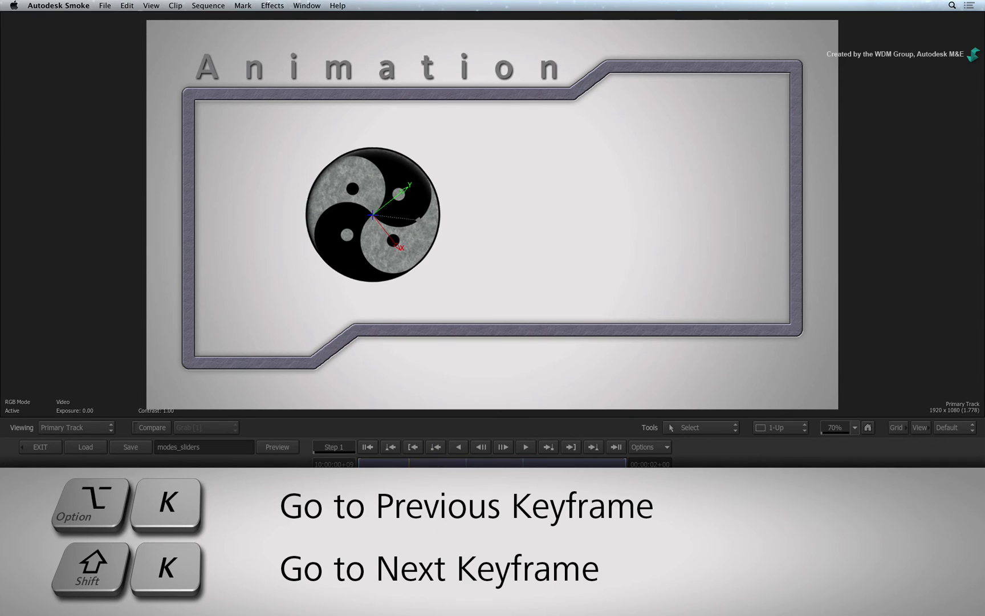
{"action": "key", "text": "alt+k"}
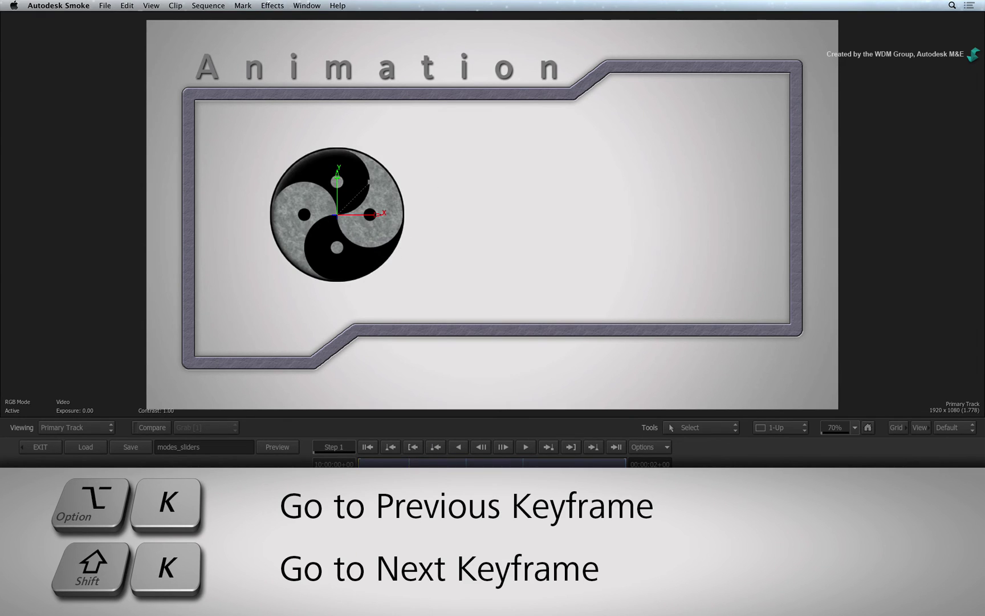
{"action": "key", "text": "shift+k"}
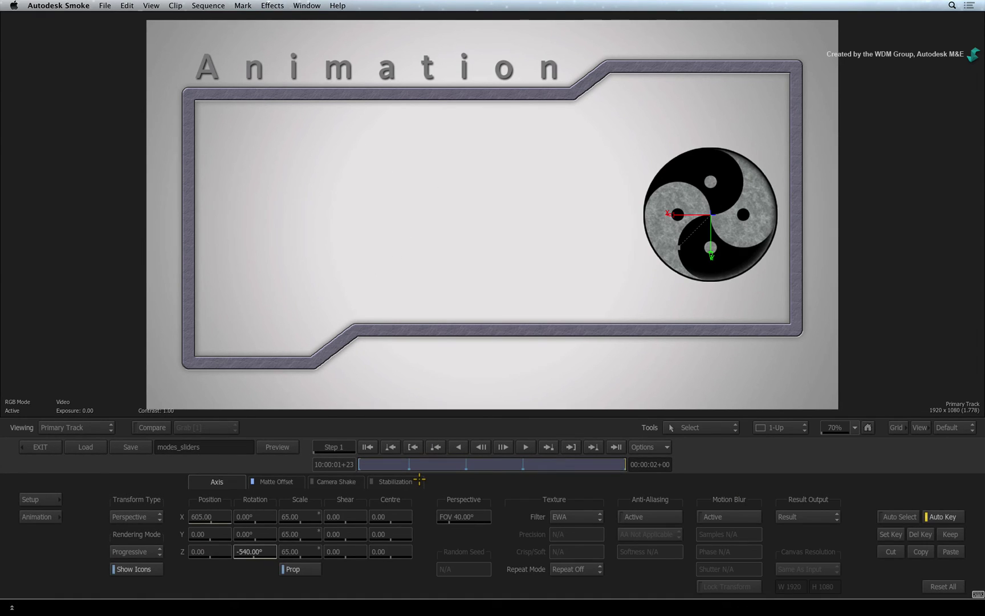
{"action": "left_click_drag", "start_coordinate": [595, 467], "coordinate": [403, 468]}
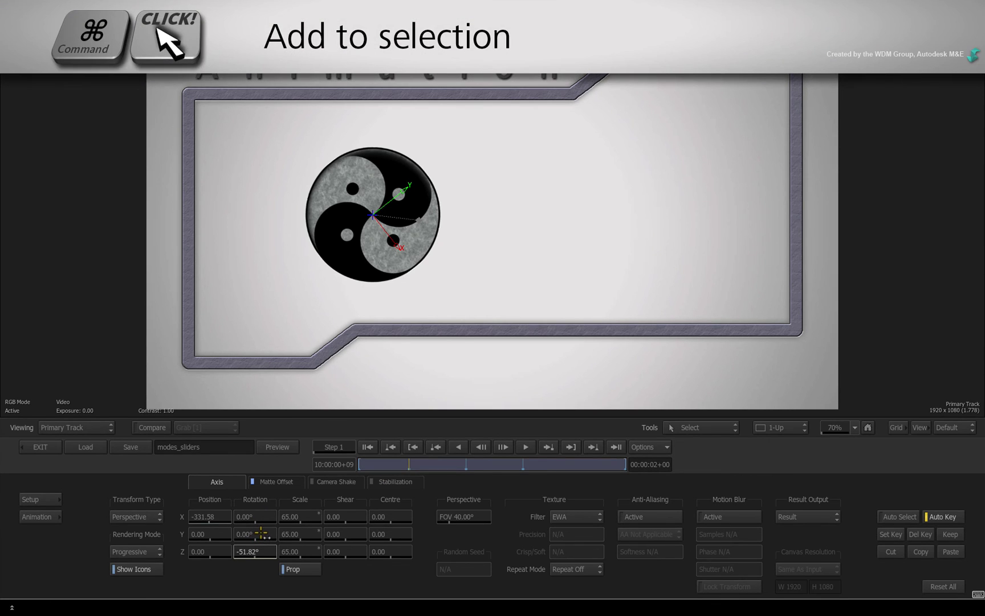
- Add the other rotation channels and Position X, then replay from the first frame
{"action": "left_click", "coordinate": [264, 530], "text": "super"}
{"action": "left_click", "coordinate": [221, 513], "text": "super"}
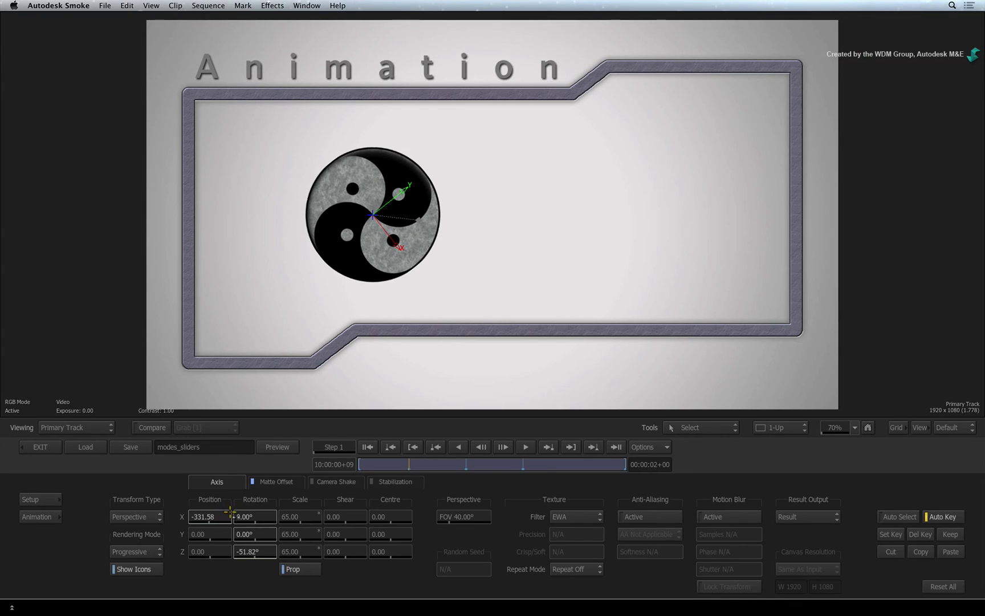
{"action": "key", "text": "Home"}
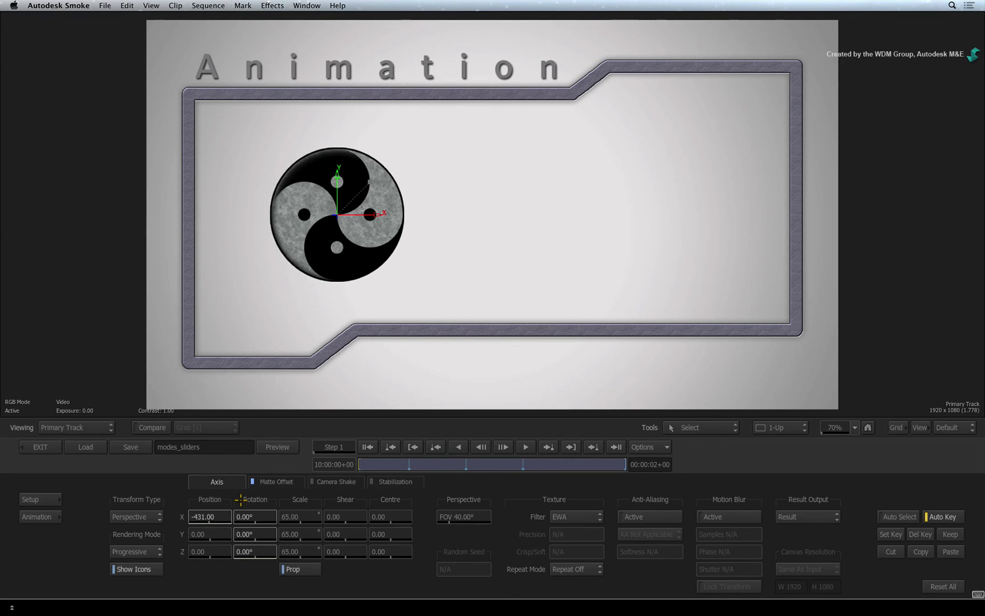
{"action": "key", "text": "space"}
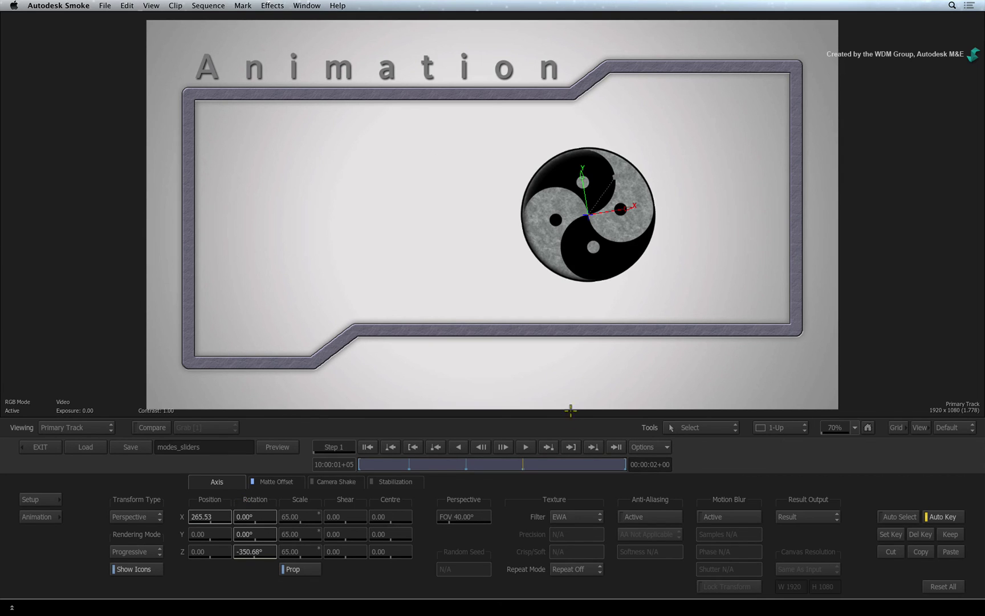
{"action": "key", "text": "Home"}
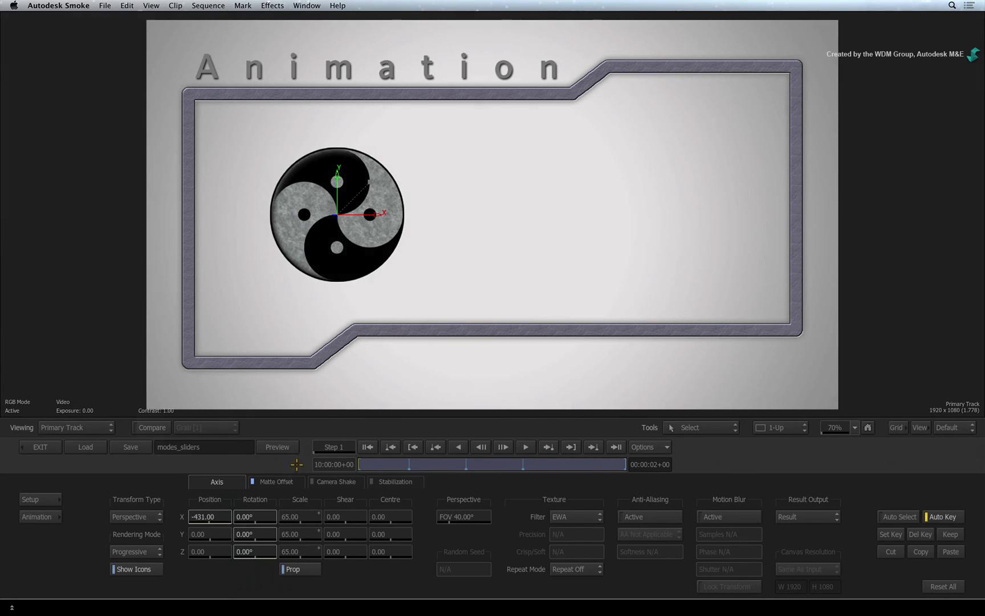